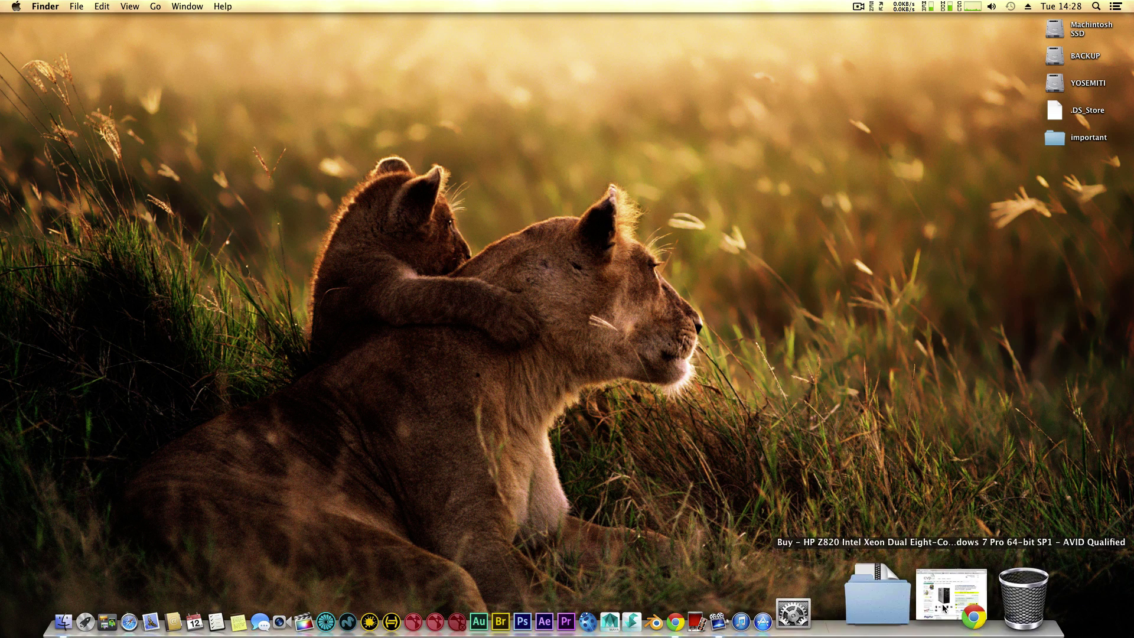
Step: Restore the HP Z820 product page and highlight its 4000 graphics and 16GB memory figures
{"action": "left_click", "coordinate": [945, 605]}
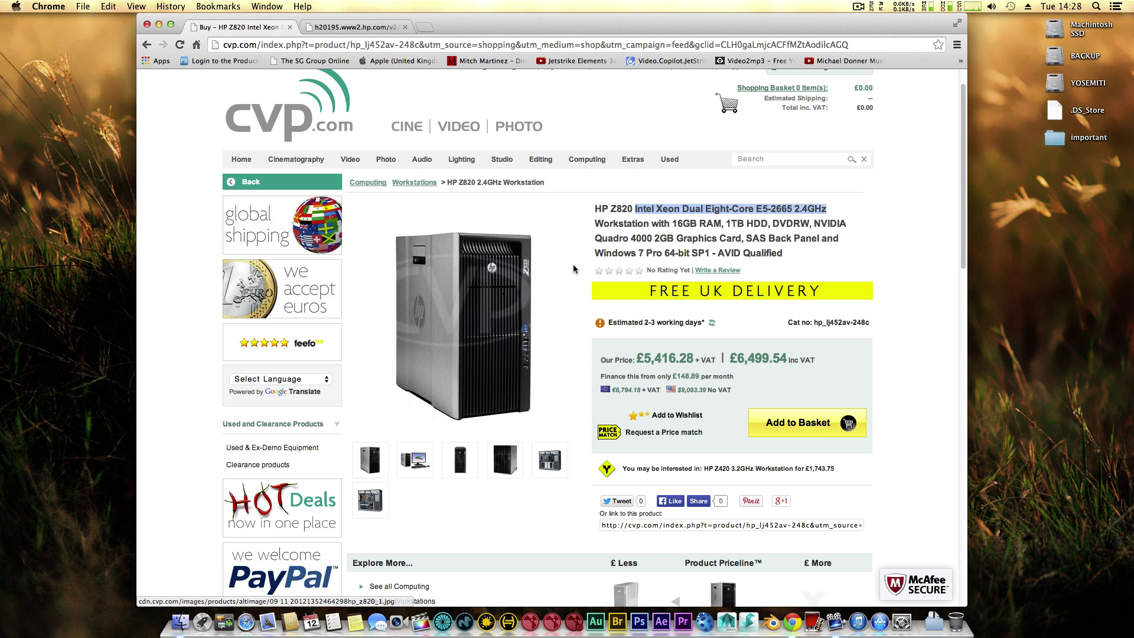
{"action": "double_click", "coordinate": [638, 238]}
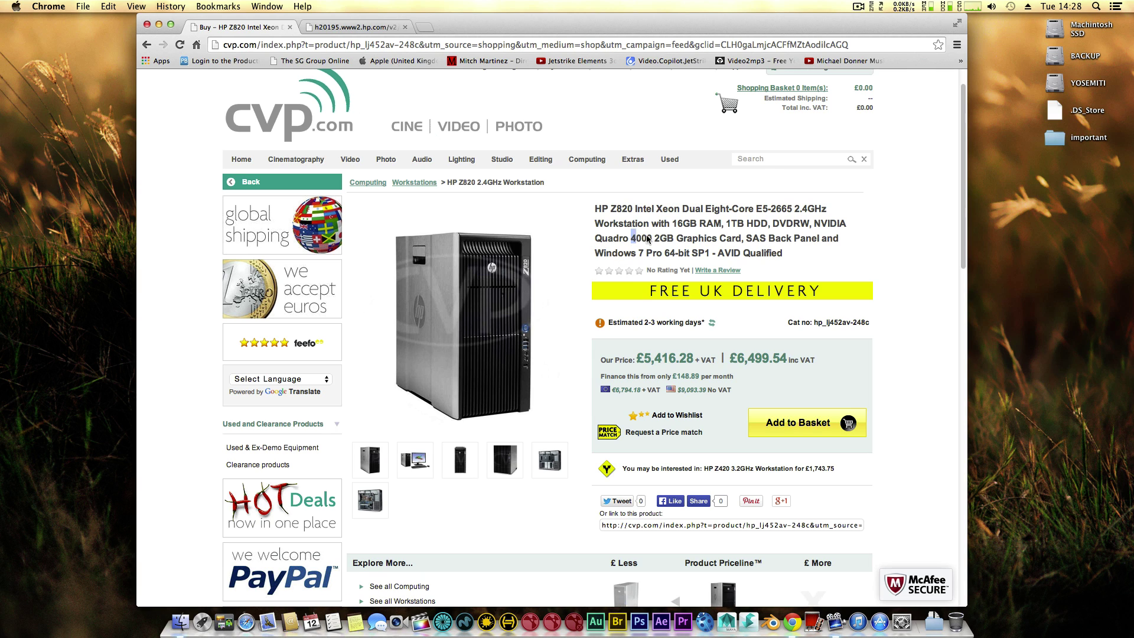
{"action": "double_click", "coordinate": [684, 223]}
Step: Hide the product page, open About This Mac, and reposition its window
{"action": "left_click", "coordinate": [161, 27]}
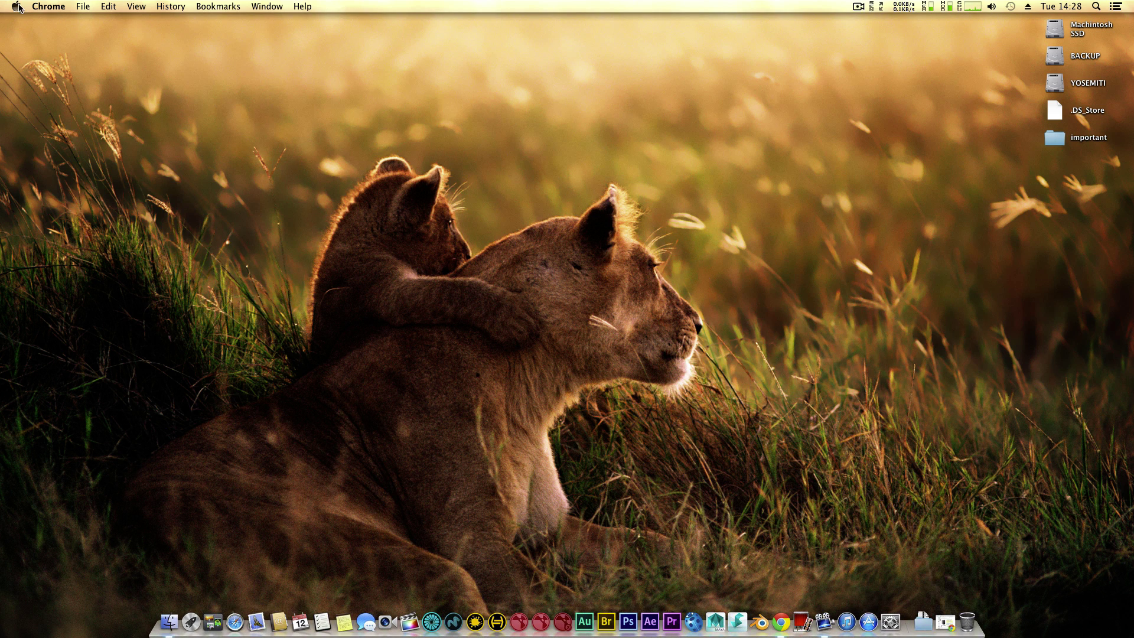
{"action": "left_click", "coordinate": [17, 6]}
{"action": "left_click", "coordinate": [50, 21]}
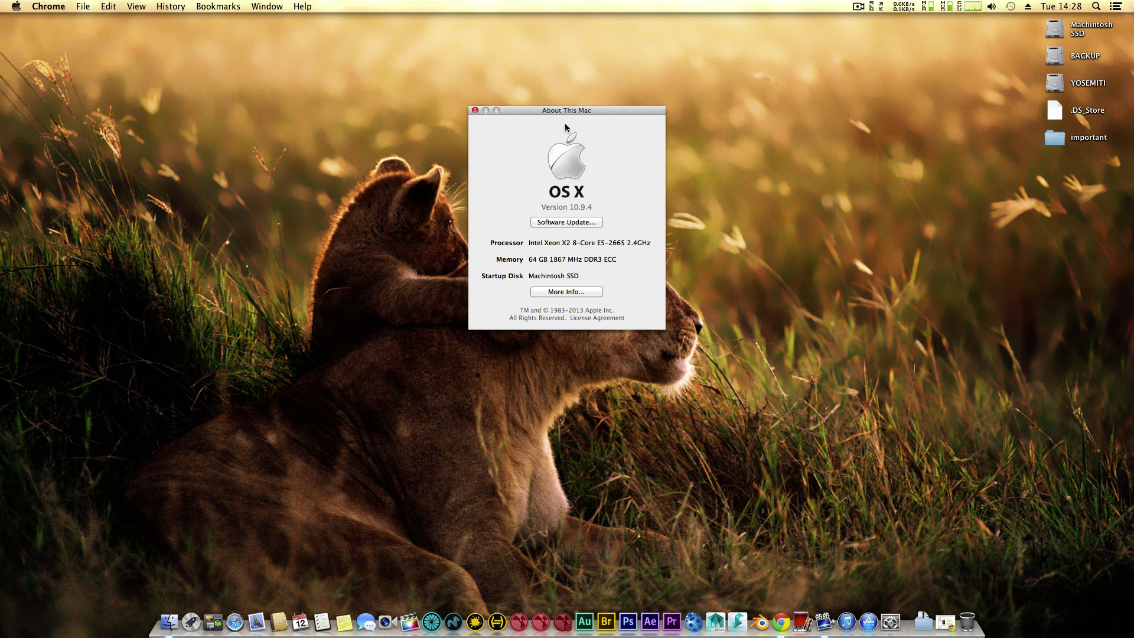
{"action": "left_click_drag", "start_coordinate": [576, 111], "coordinate": [577, 204]}
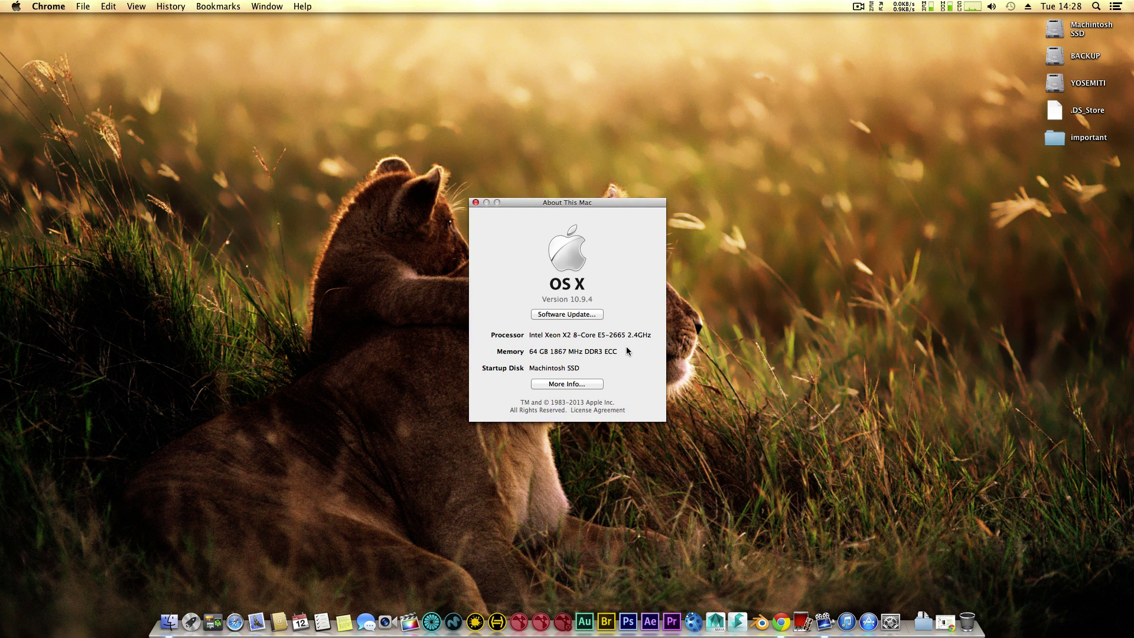
{"action": "left_click_drag", "start_coordinate": [616, 205], "coordinate": [626, 174]}
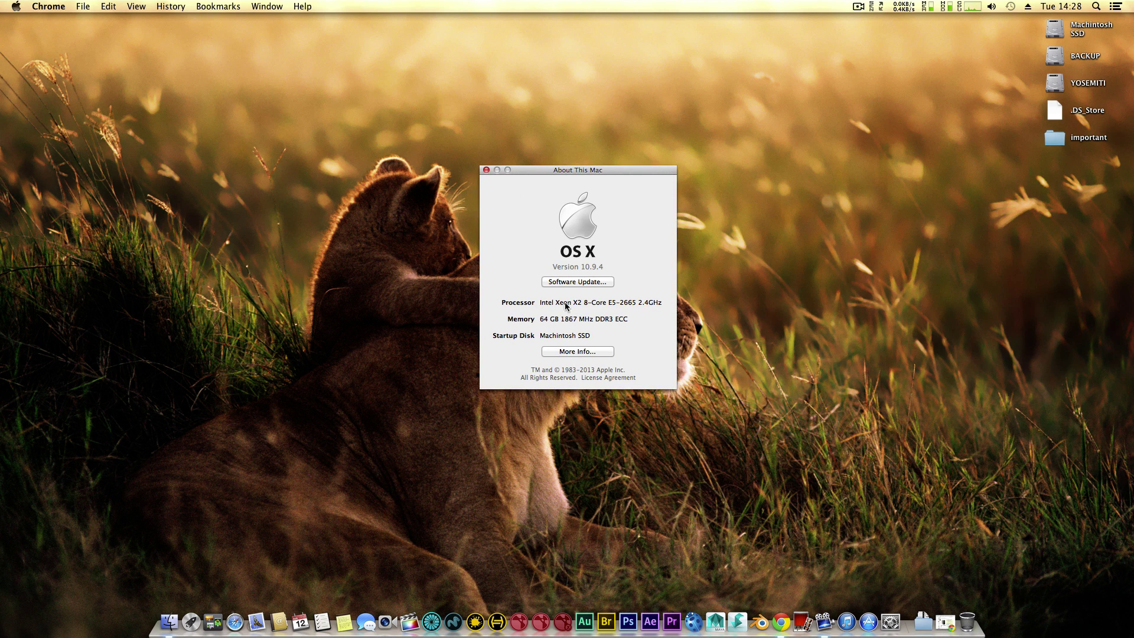
Step: Open the Mac Pro overview, move it around, and select the OS_VERSION_TEXT line
{"action": "left_click", "coordinate": [579, 353]}
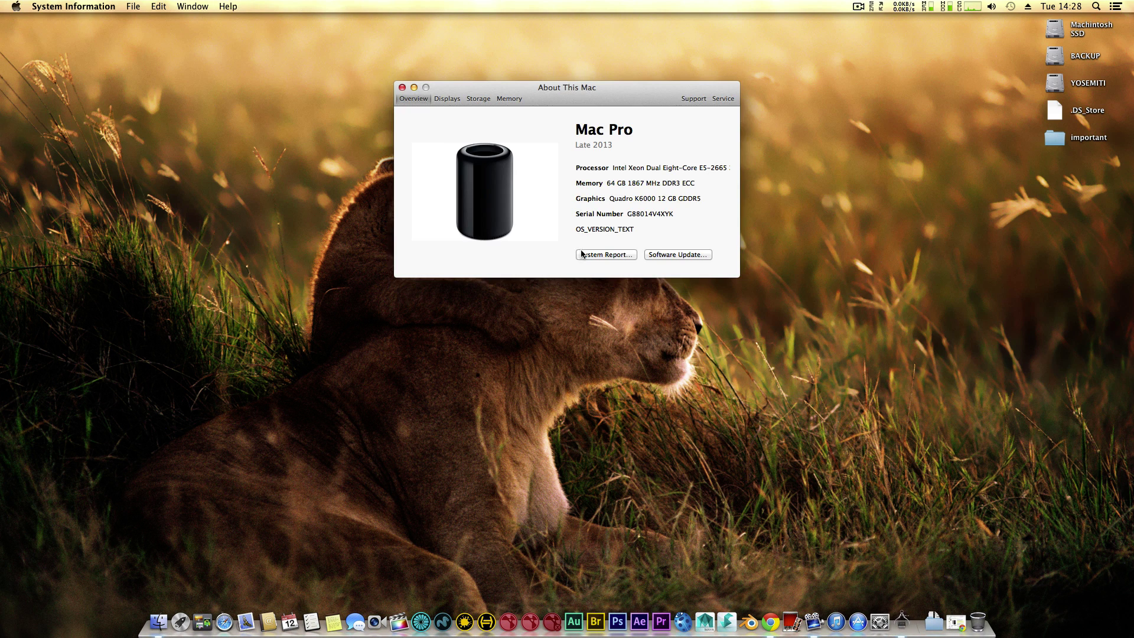
{"action": "left_click_drag", "start_coordinate": [575, 97], "coordinate": [557, 230]}
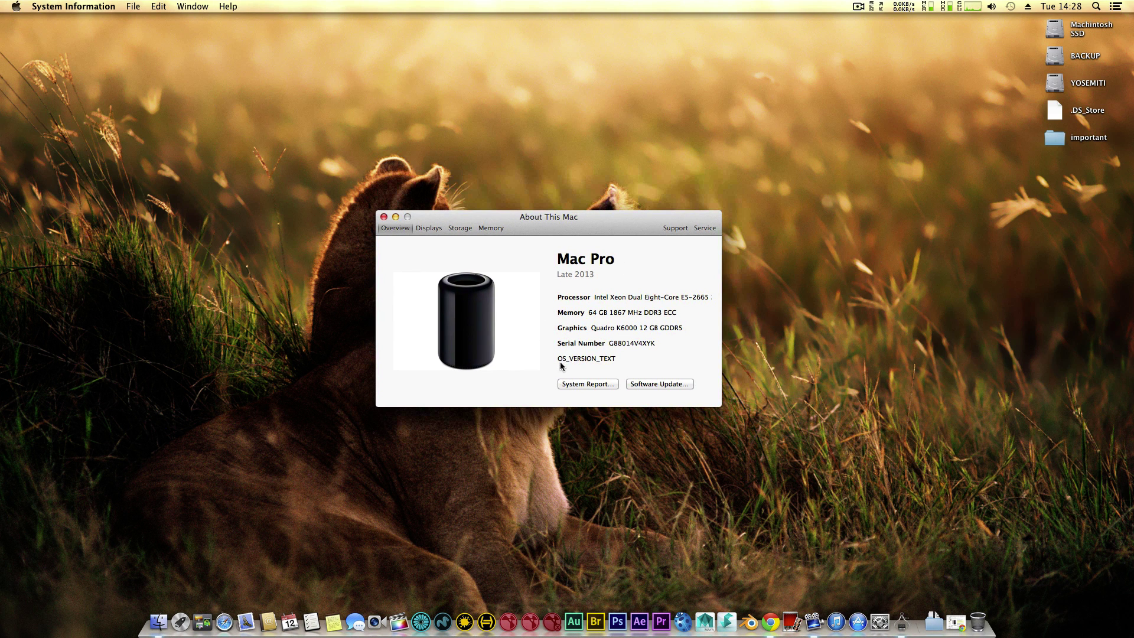
{"action": "mouse_move", "coordinate": [558, 356]}
{"action": "left_mouse_down"}
{"action": "mouse_move", "coordinate": [617, 357]}
{"action": "mouse_move", "coordinate": [542, 353]}
{"action": "left_mouse_up"}
{"action": "left_click", "coordinate": [628, 360]}
{"action": "left_click_drag", "start_coordinate": [586, 231], "coordinate": [593, 209]}
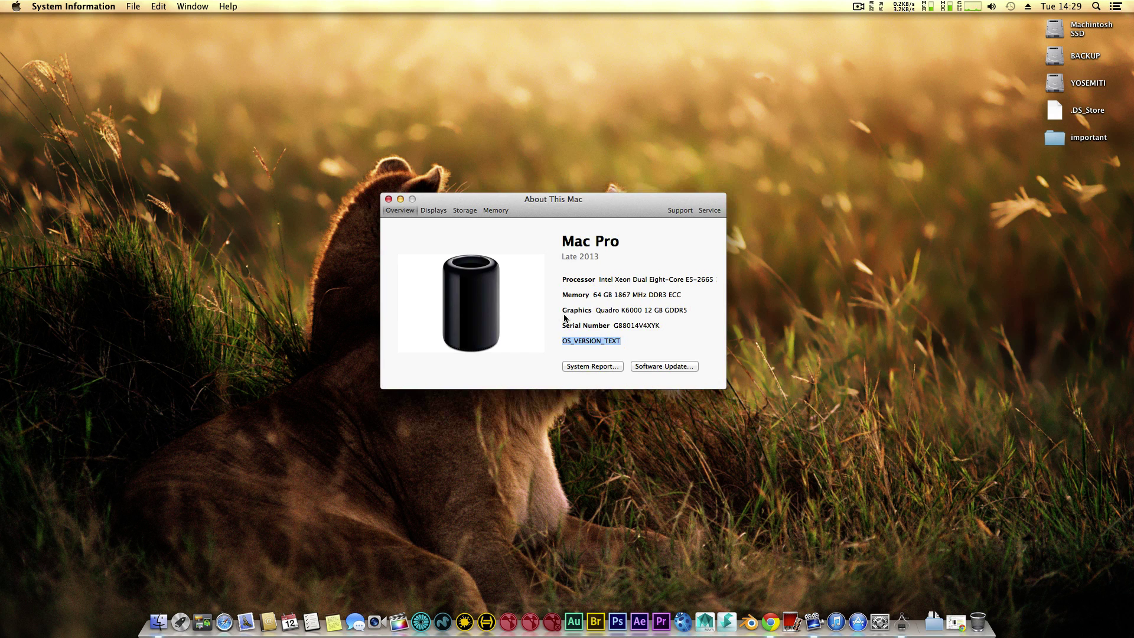
{"action": "left_click_drag", "start_coordinate": [594, 205], "coordinate": [596, 218]}
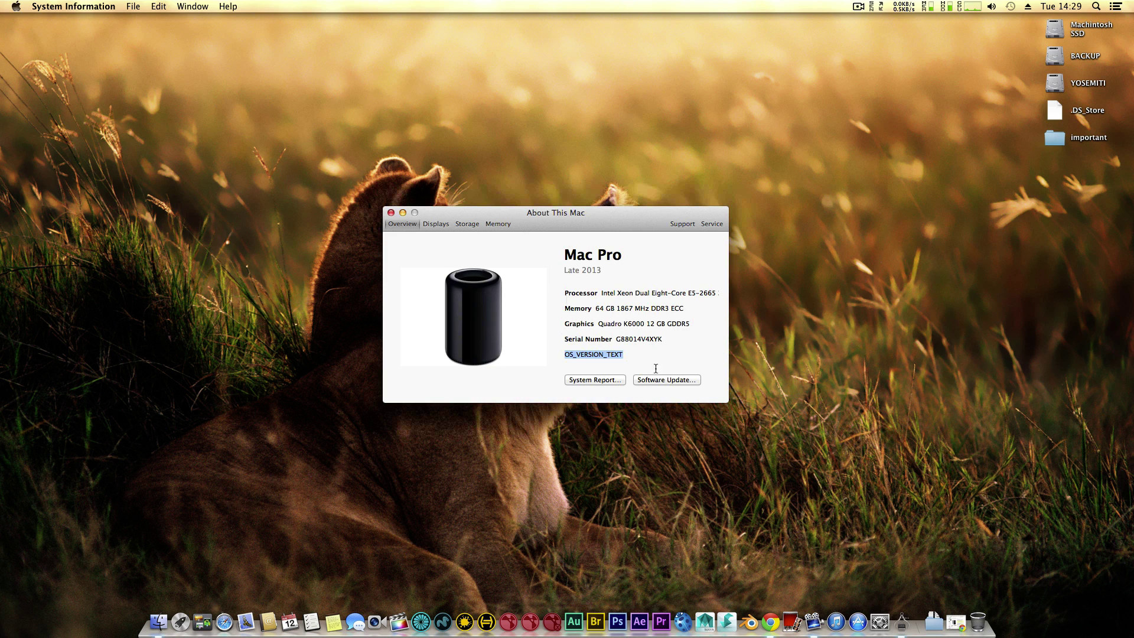
Step: Select the Quadro K6000 graphics and Xeon E5-2665 processor values, then close the overview
{"action": "triple_click", "coordinate": [602, 324]}
{"action": "triple_click", "coordinate": [606, 292]}
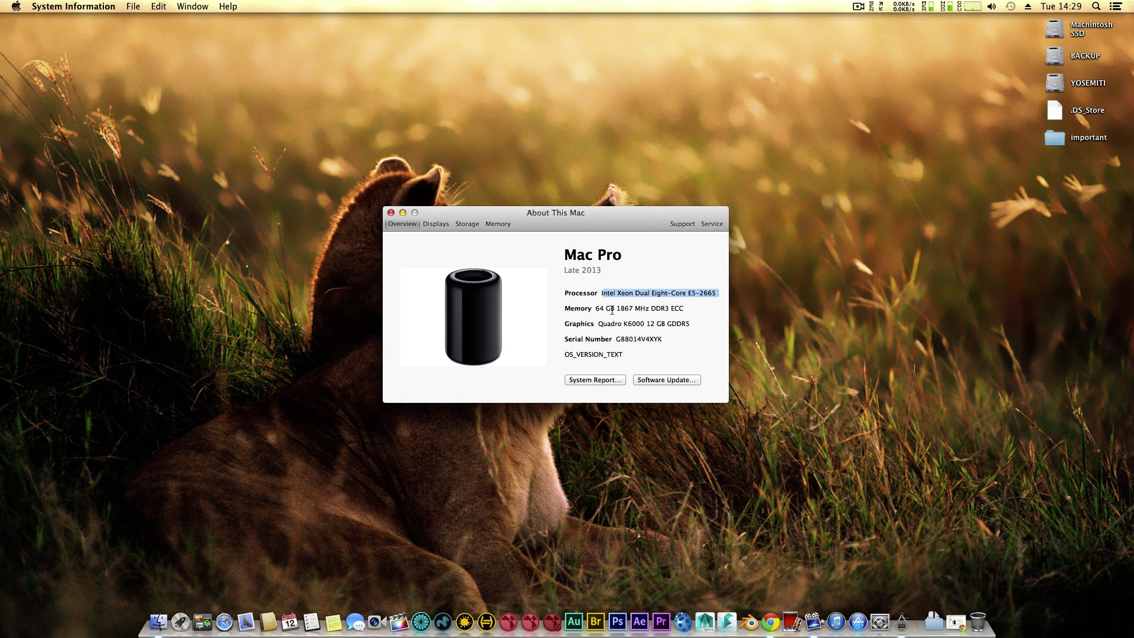
{"action": "left_click", "coordinate": [390, 213]}
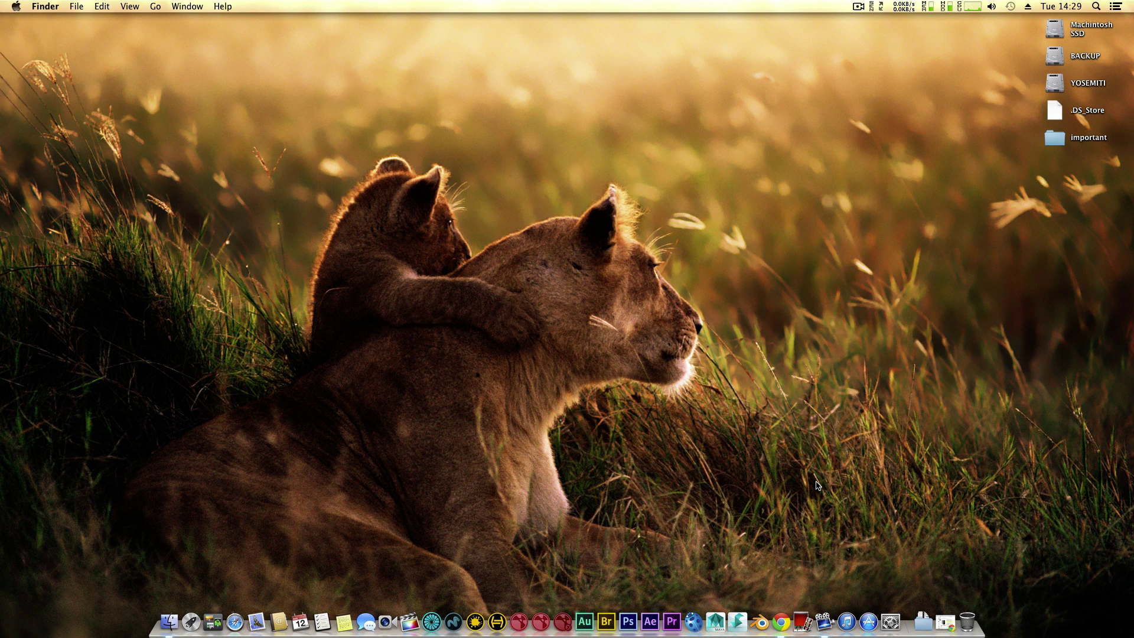
Step: Trash the .DS_Store file, empty the Trash, then open and close Launchpad
{"action": "right_click", "coordinate": [1054, 111]}
{"action": "mouse_move", "coordinate": [966, 127]}
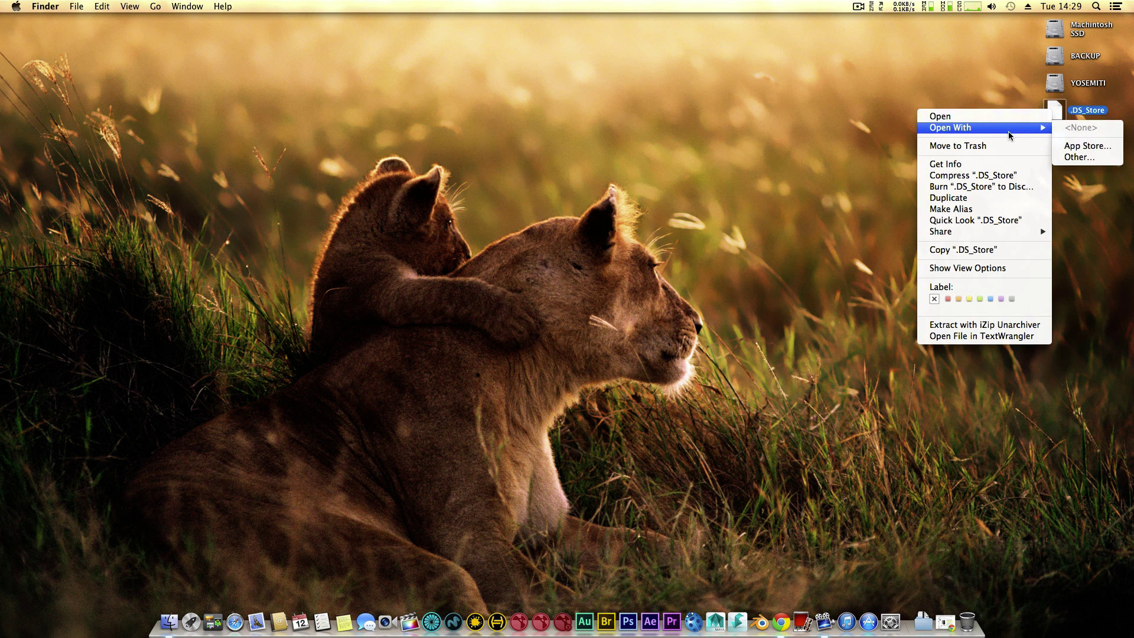
{"action": "left_click", "coordinate": [975, 146]}
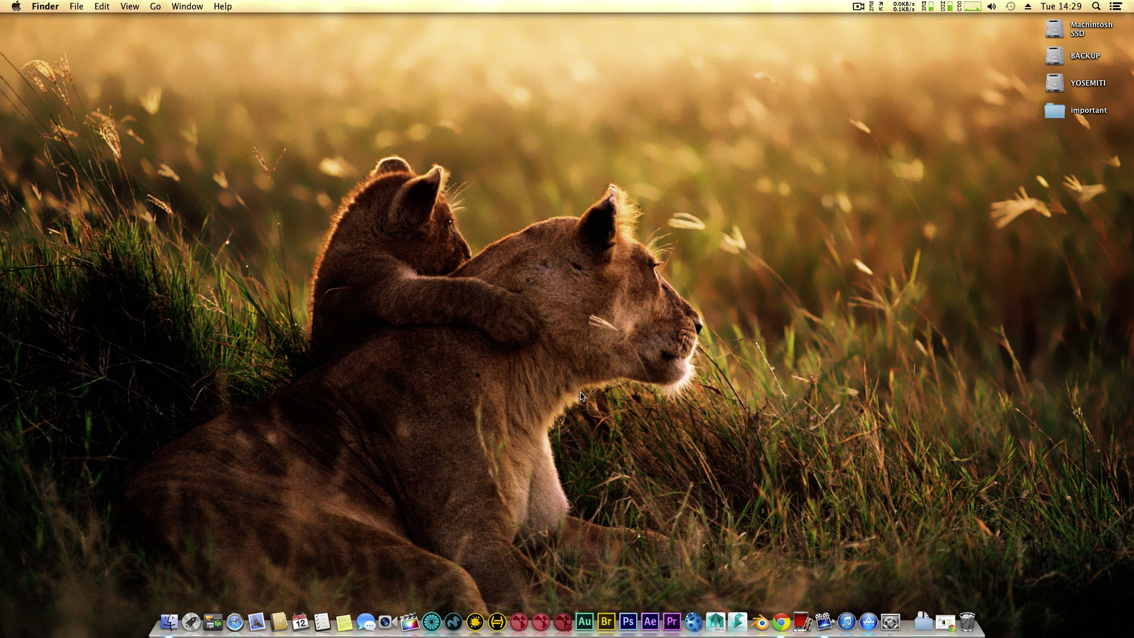
{"action": "right_click", "coordinate": [971, 598]}
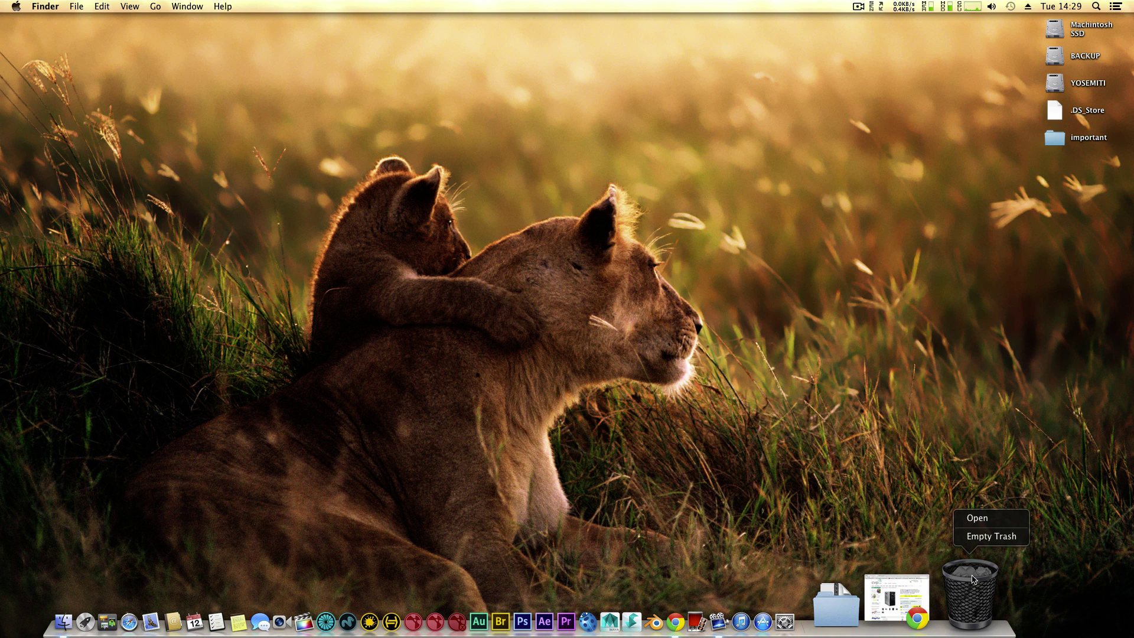
{"action": "left_click", "coordinate": [984, 537]}
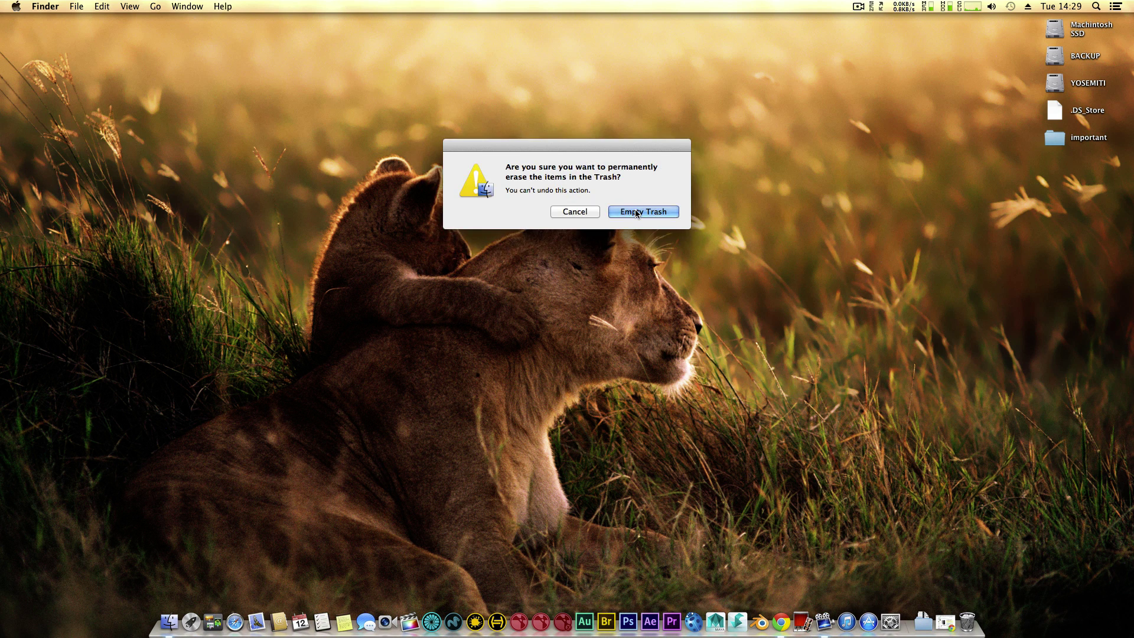
{"action": "left_click", "coordinate": [638, 209]}
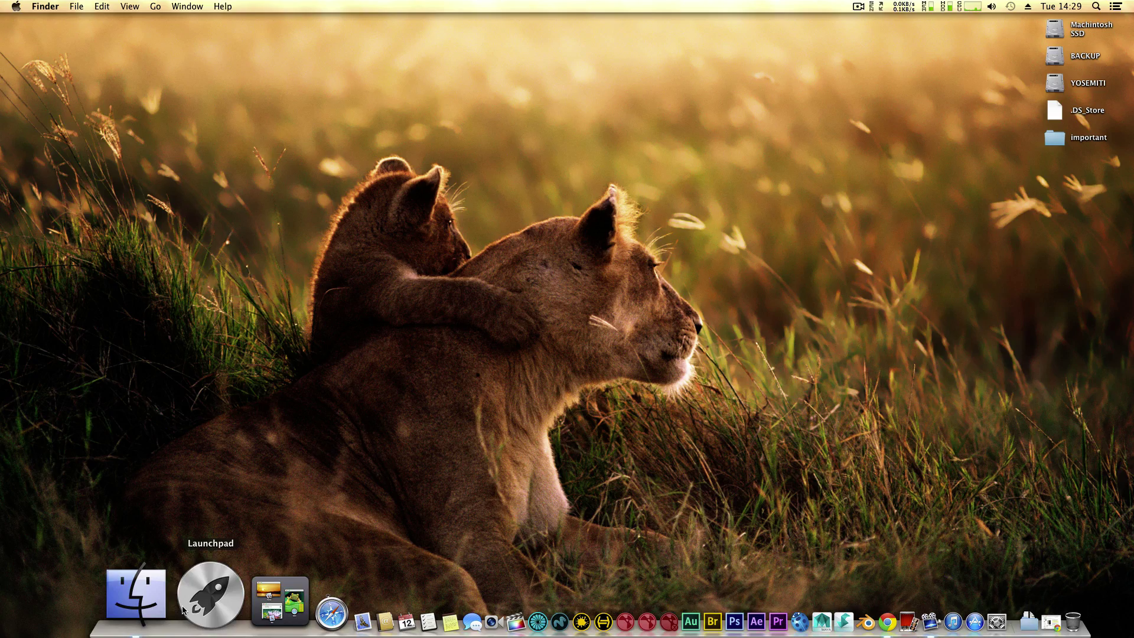
{"action": "left_click", "coordinate": [210, 594]}
{"action": "scroll", "coordinate": [556, 384], "scroll_direction": "right", "scroll_amount": 5}
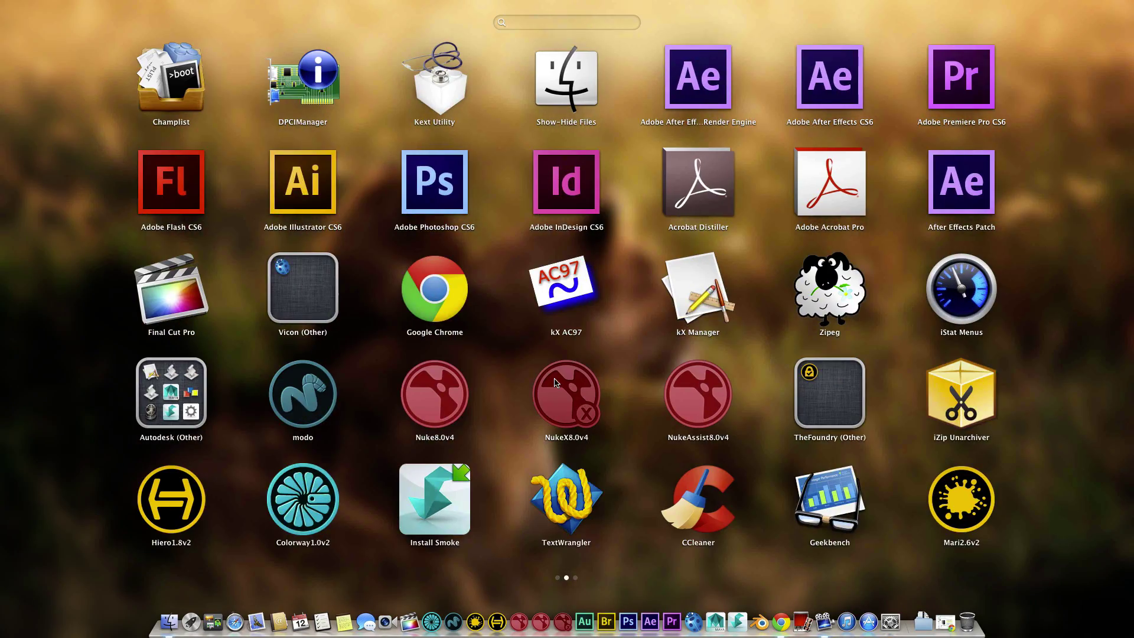
{"action": "scroll", "coordinate": [556, 384], "scroll_direction": "right", "scroll_amount": 5}
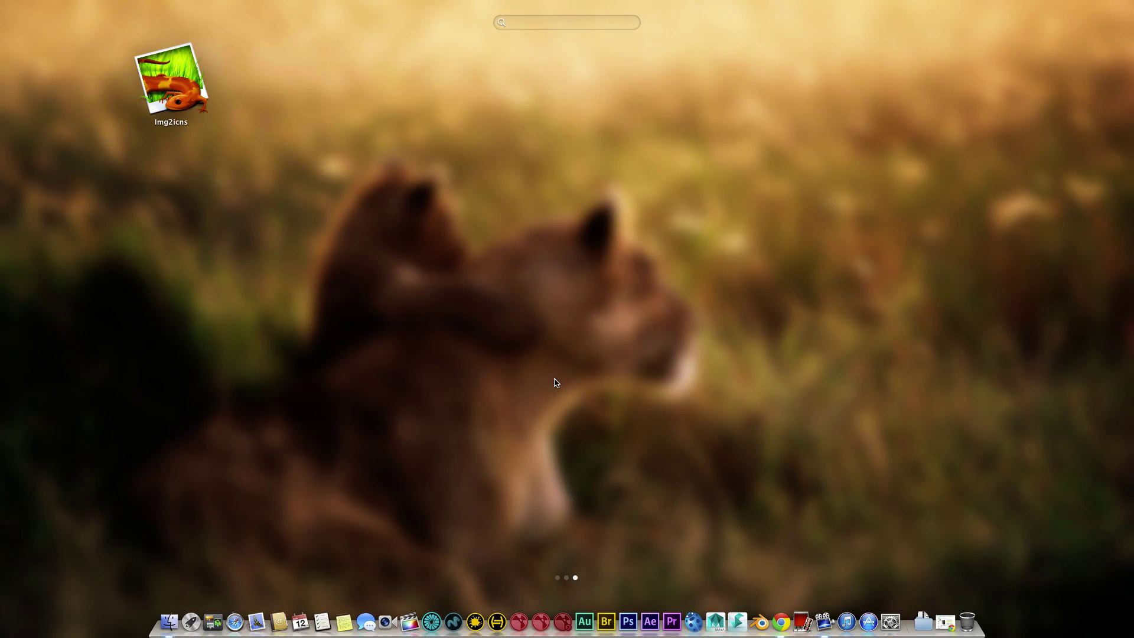
{"action": "scroll", "coordinate": [556, 382], "scroll_direction": "left", "scroll_amount": 10}
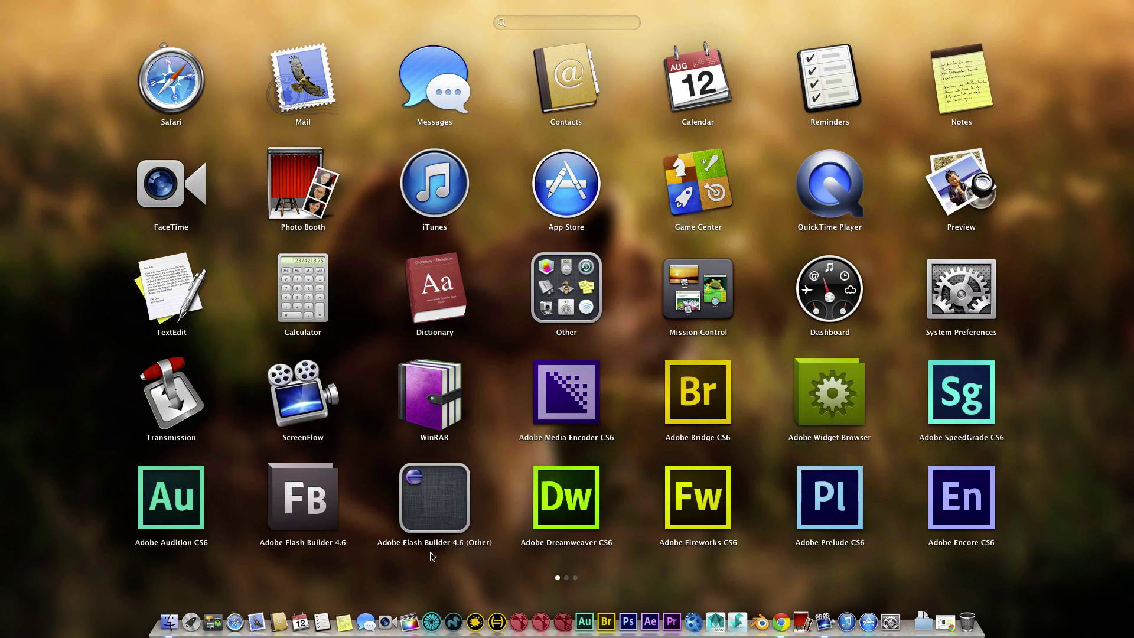
{"action": "left_click", "coordinate": [421, 585]}
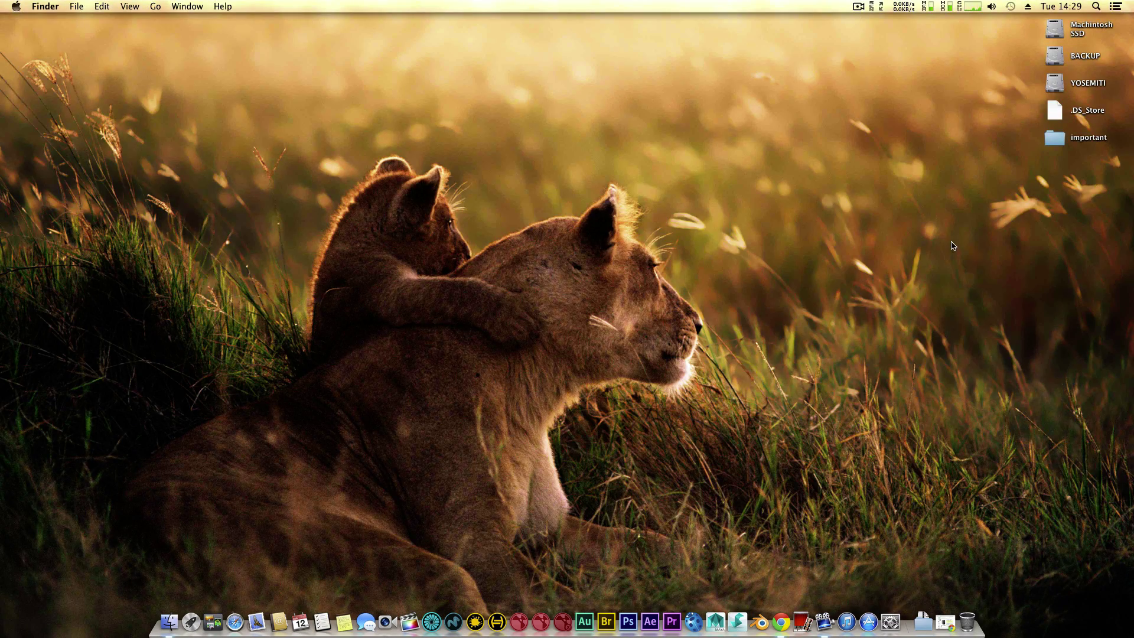
{"action": "right_click", "coordinate": [1050, 118]}
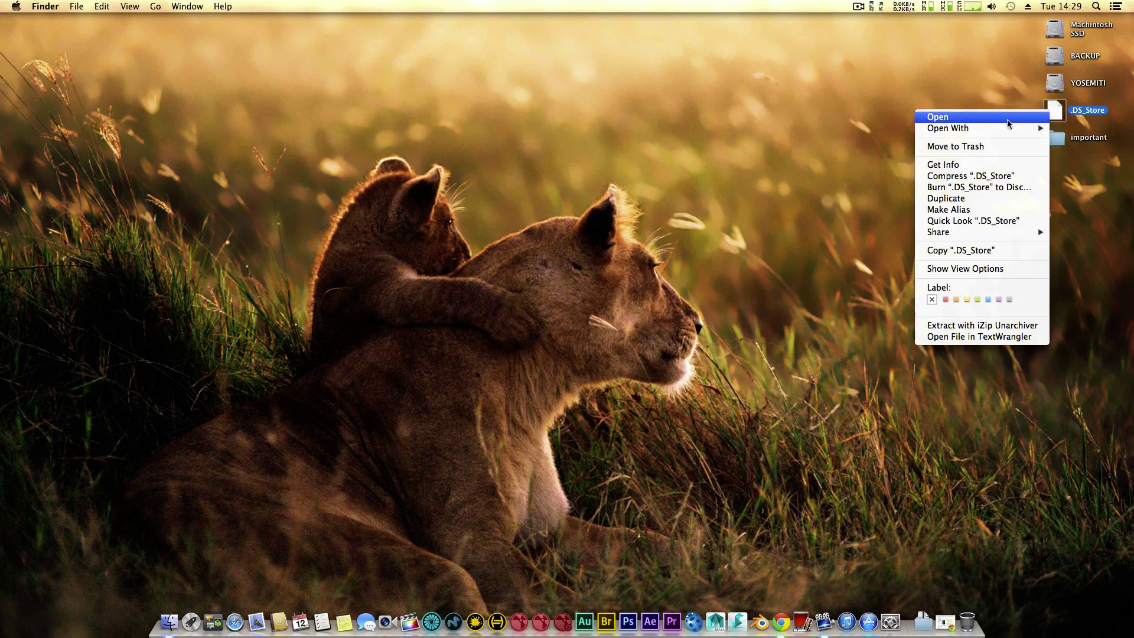
{"action": "left_click", "coordinate": [978, 146]}
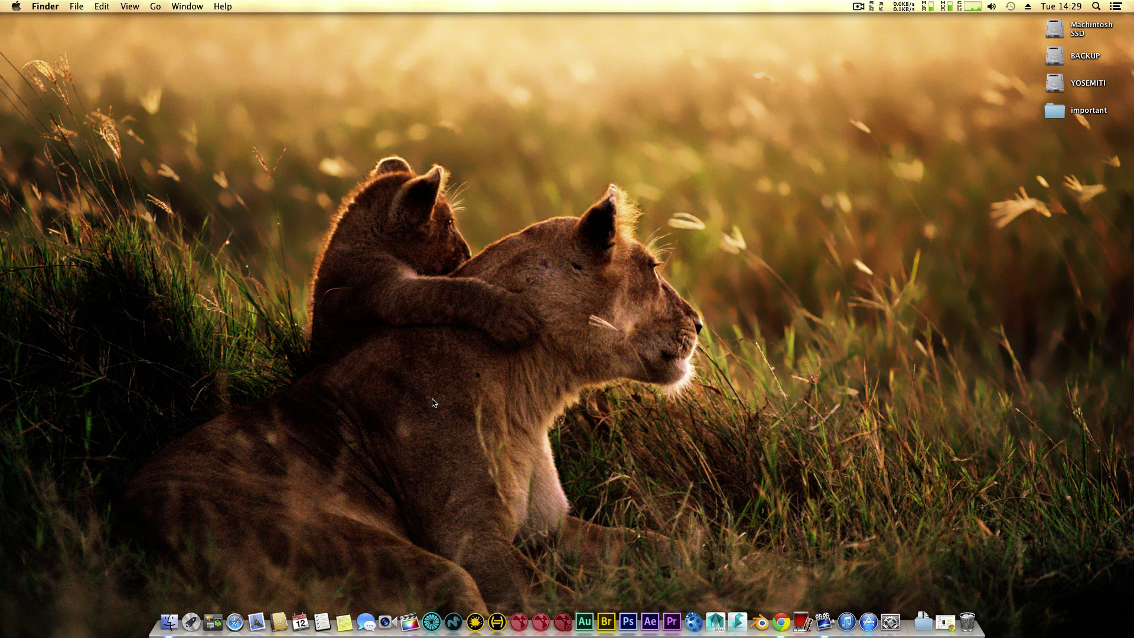
{"action": "right_click", "coordinate": [968, 611]}
{"action": "left_click", "coordinate": [989, 537]}
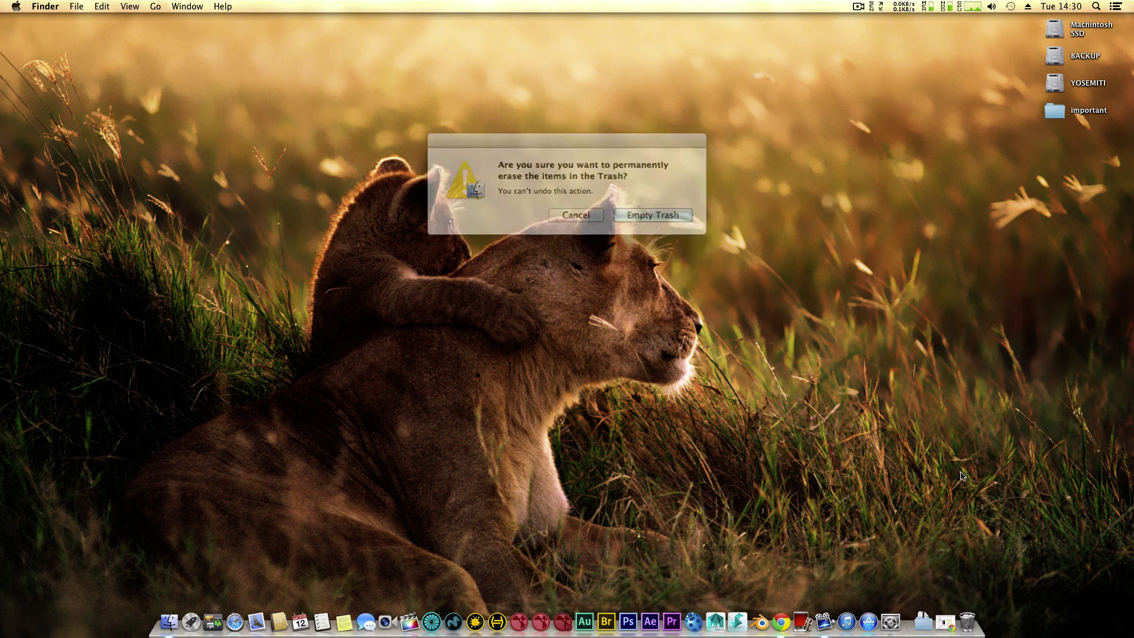
{"action": "left_click", "coordinate": [645, 214]}
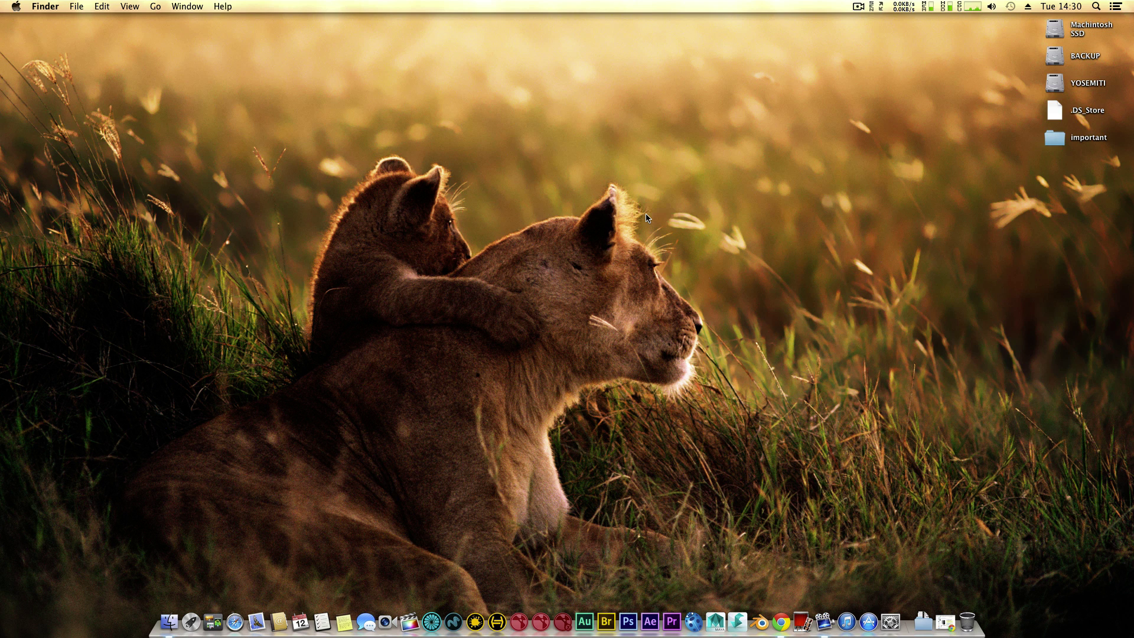